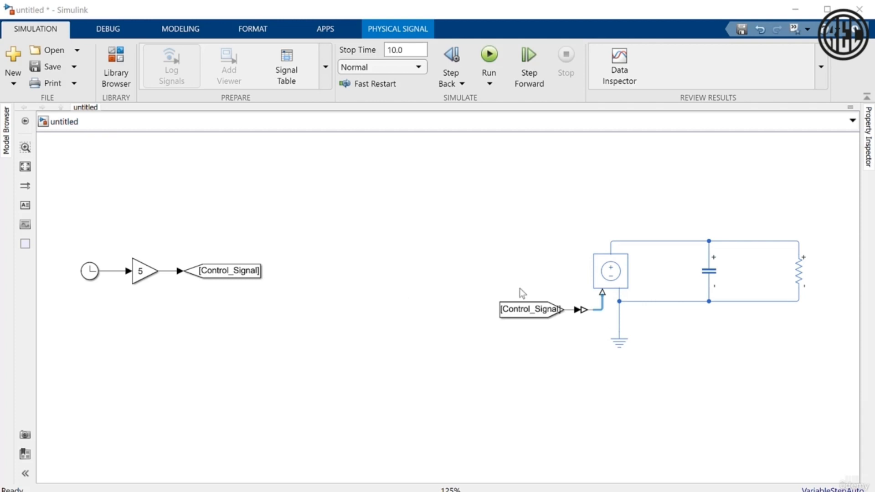
Step: Inspect the resistor's block parameters and close them without changes
{"action": "left_click", "coordinate": [707, 276]}
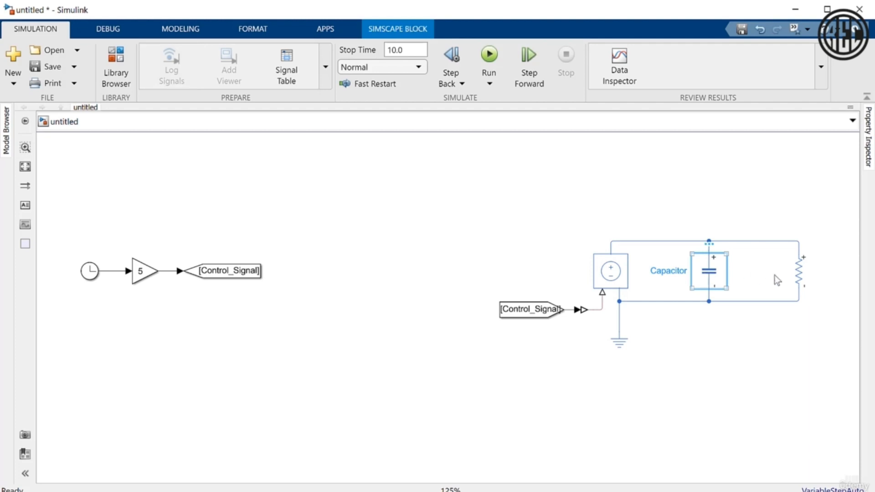
{"action": "left_click", "coordinate": [801, 279]}
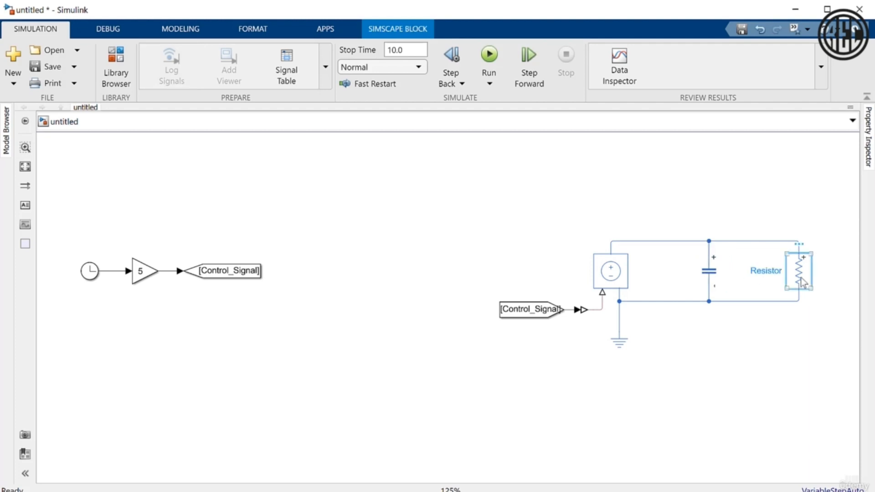
{"action": "double_click", "coordinate": [800, 278]}
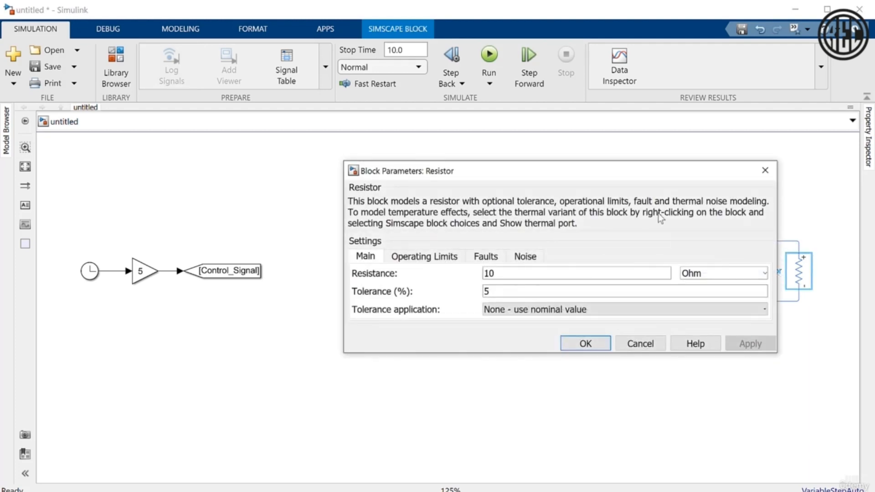
{"action": "left_click", "coordinate": [765, 171]}
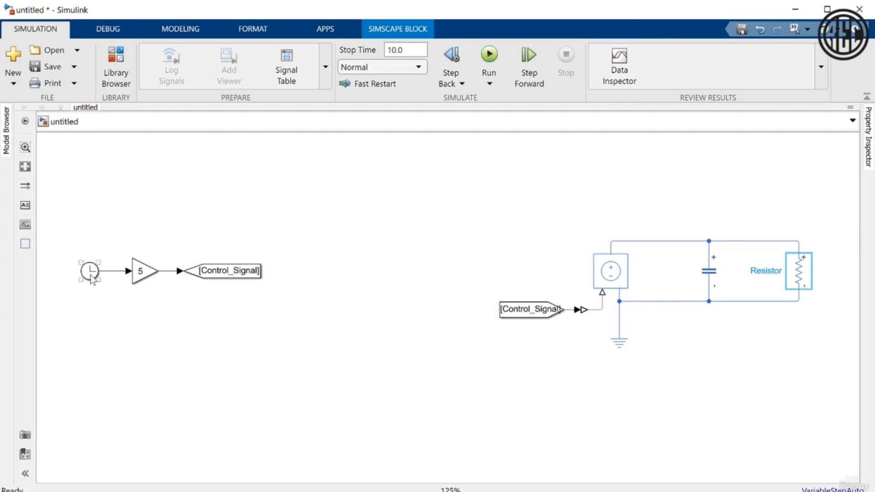
Step: Set the simulation stop time to 3
{"action": "left_click", "coordinate": [147, 275]}
{"action": "double_click", "coordinate": [400, 48]}
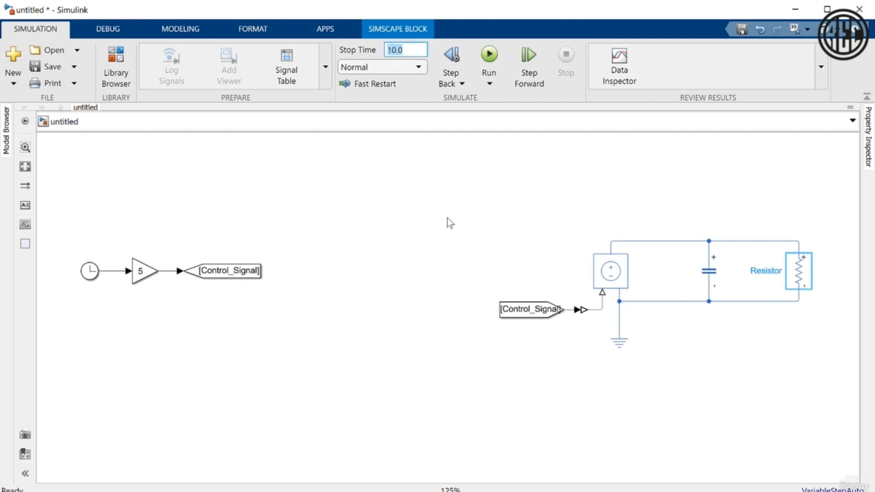
{"action": "type", "text": "3"}
{"action": "left_click", "coordinate": [439, 246]}
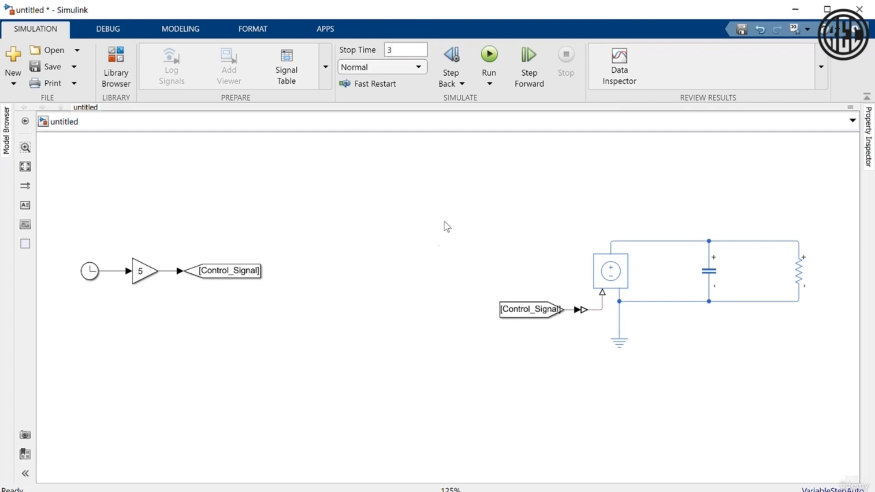
Step: Run the simulation, read the diagnostics about the physical network's blocks, and close the Diagnostic Viewer
{"action": "left_click", "coordinate": [489, 56]}
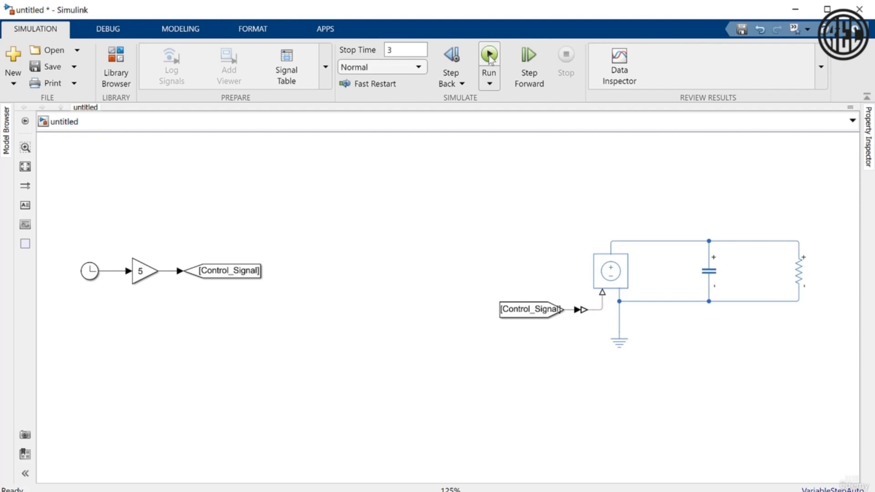
{"action": "left_click", "coordinate": [489, 55]}
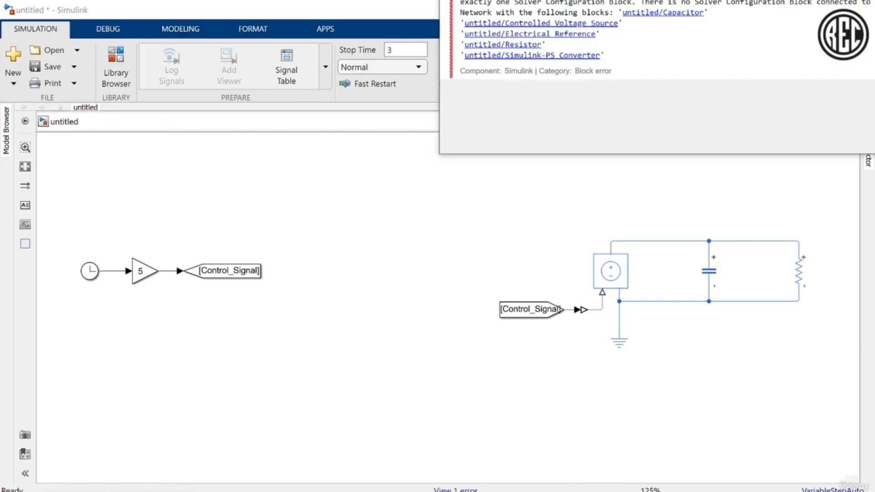
{"action": "left_click_drag", "start_coordinate": [611, 3], "coordinate": [364, 130]}
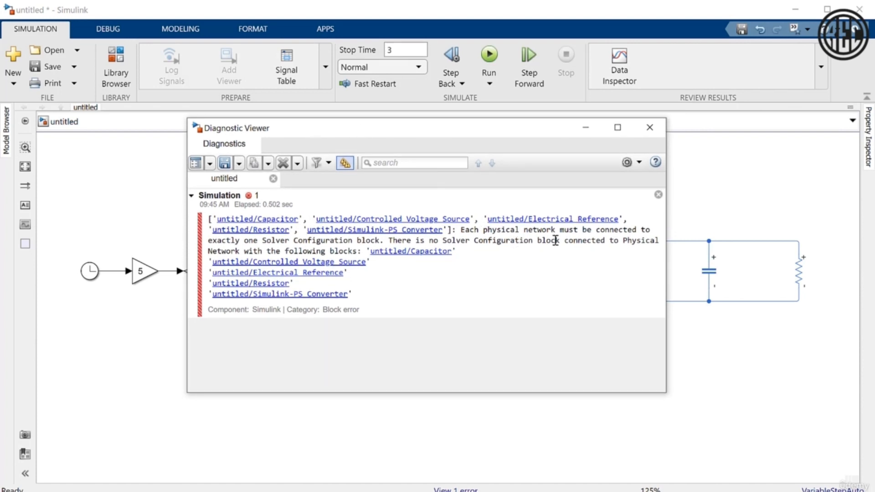
{"action": "left_click_drag", "start_coordinate": [536, 127], "coordinate": [409, 83]}
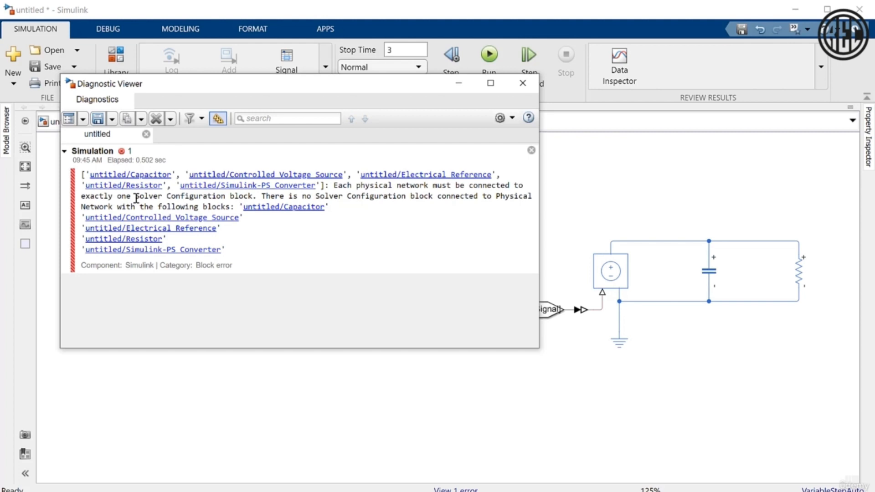
{"action": "left_click_drag", "start_coordinate": [136, 199], "coordinate": [249, 198]}
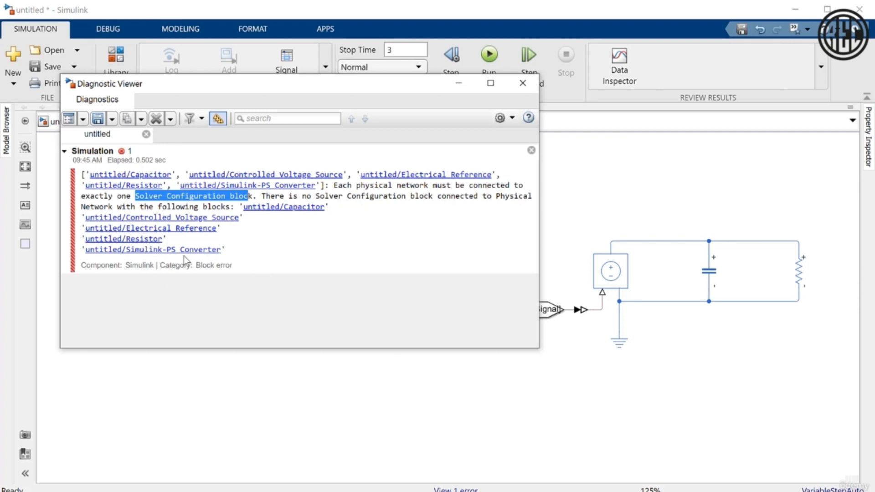
{"action": "left_click", "coordinate": [522, 83]}
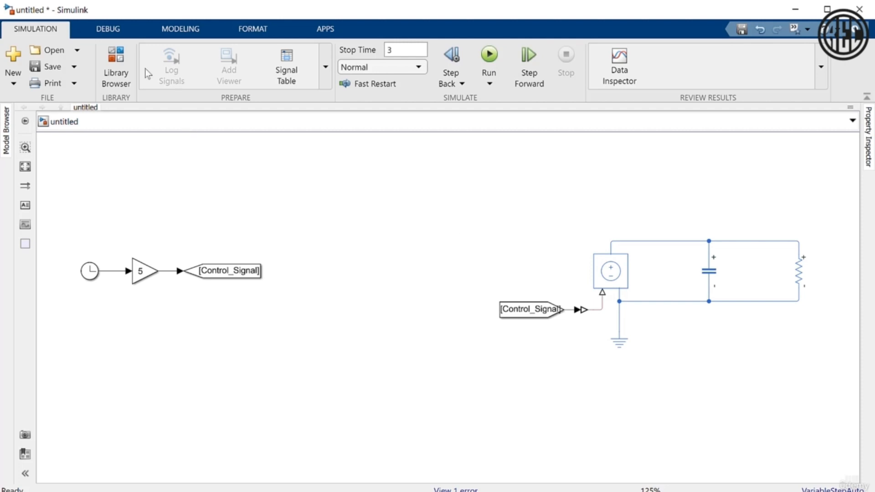
Step: Search the block library for "solver configuration" and select the Solver Configuration block
{"action": "left_click", "coordinate": [116, 73]}
{"action": "left_click", "coordinate": [107, 29]}
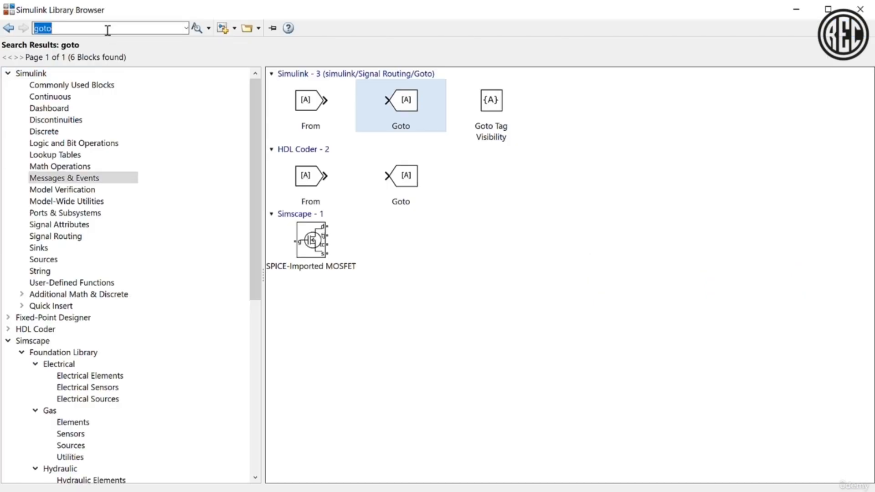
{"action": "type", "text": "s"}
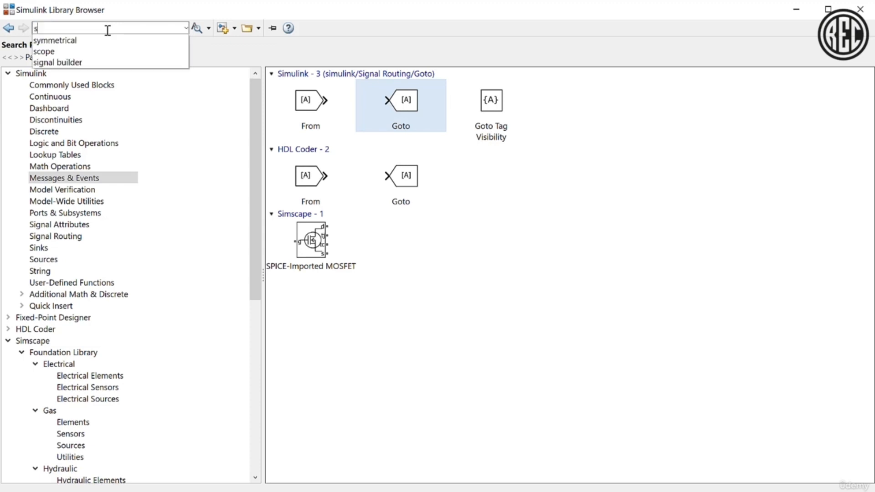
{"action": "type", "text": "olver configuration"}
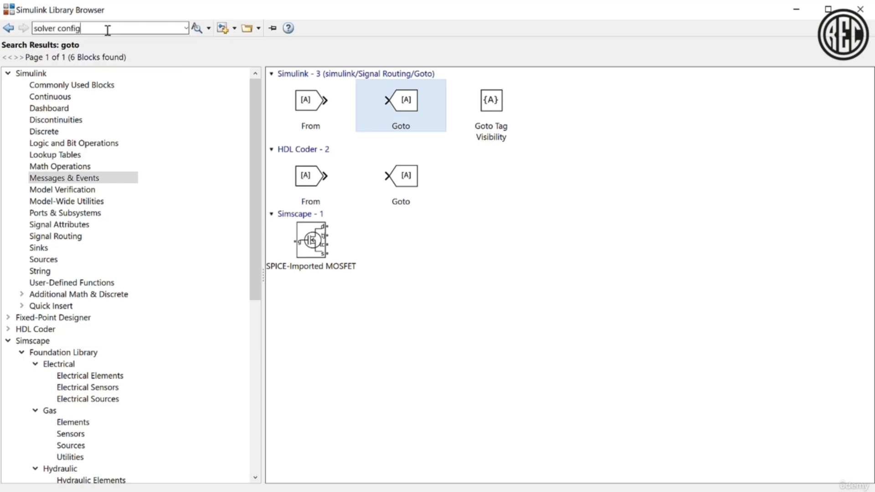
{"action": "left_click", "coordinate": [196, 30]}
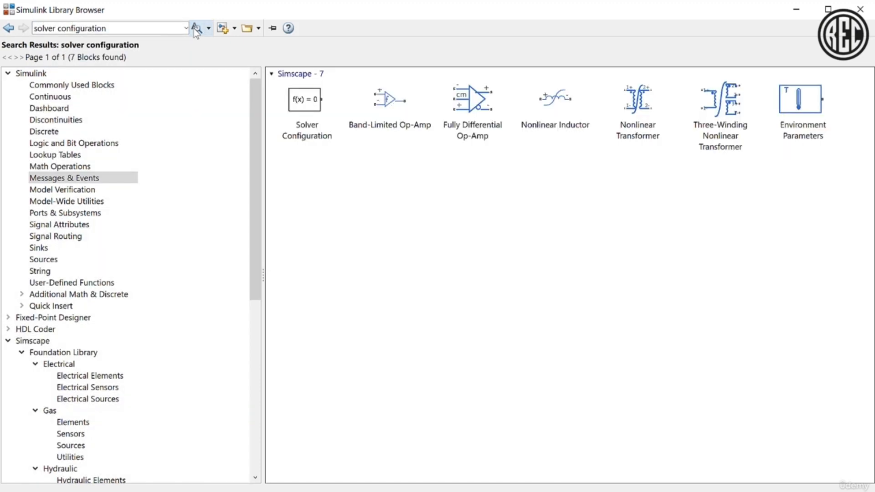
{"action": "left_click", "coordinate": [311, 111]}
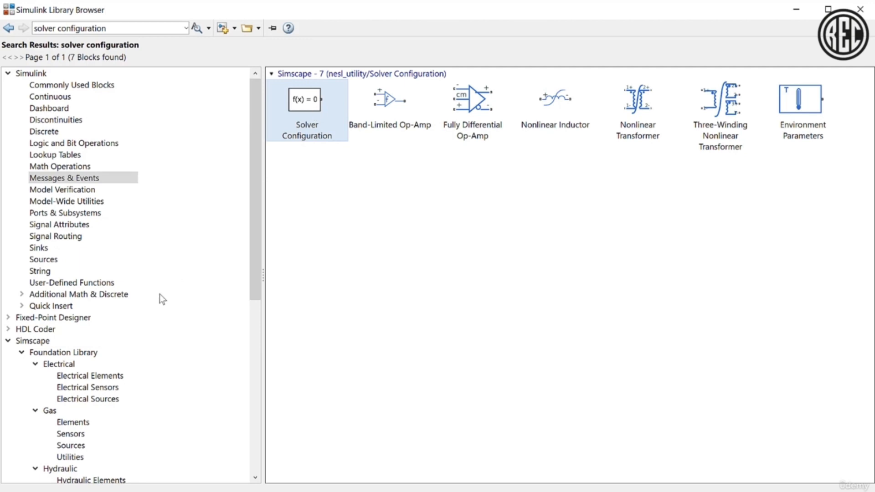
Step: Add the Solver Configuration block from Simscape Utilities to the model and connect it in line with the circuit's upper wire
{"action": "scroll", "coordinate": [160, 295], "scroll_direction": "down", "scroll_amount": 5}
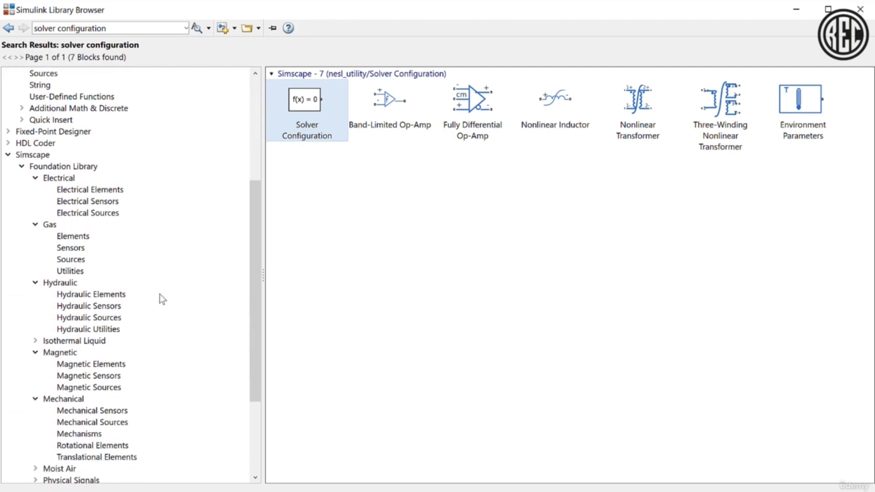
{"action": "scroll", "coordinate": [159, 296], "scroll_direction": "down", "scroll_amount": 1}
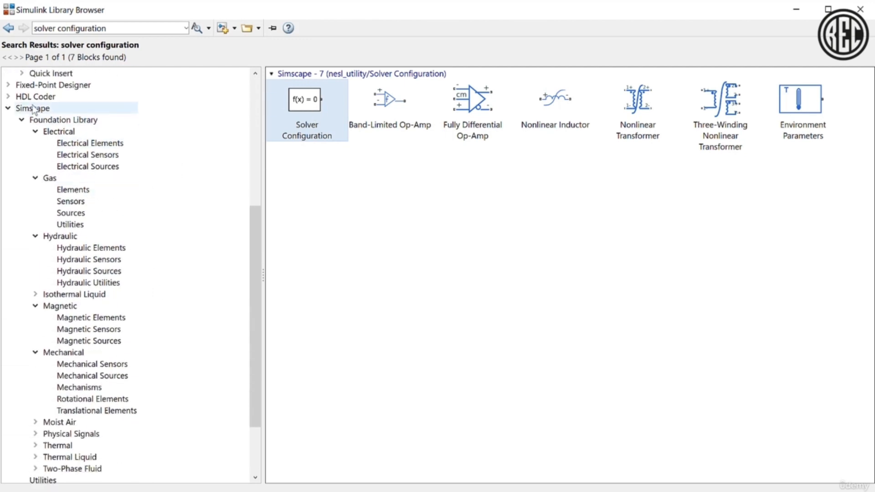
{"action": "scroll", "coordinate": [59, 428], "scroll_direction": "down", "scroll_amount": 3}
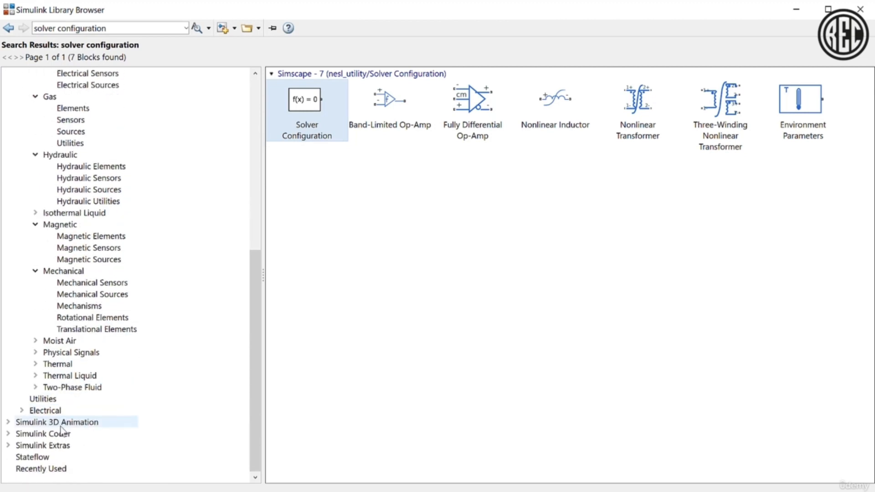
{"action": "left_click", "coordinate": [60, 402]}
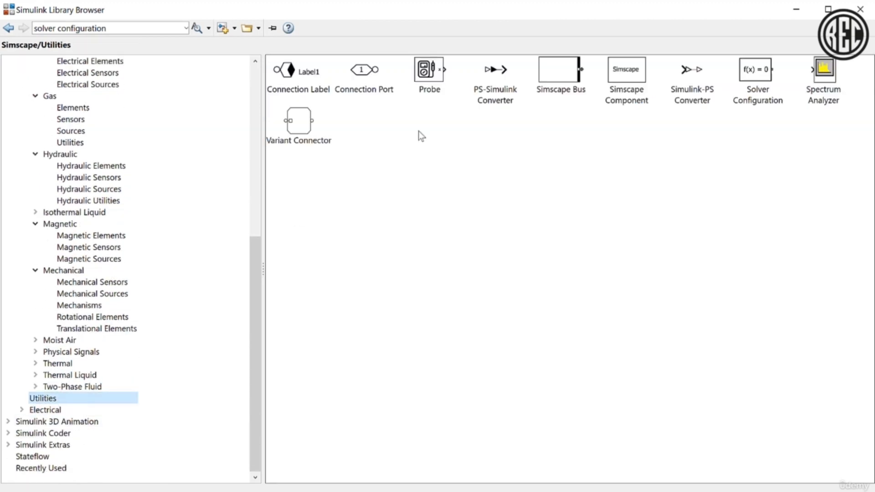
{"action": "left_click", "coordinate": [743, 78]}
{"action": "right_click", "coordinate": [743, 78]}
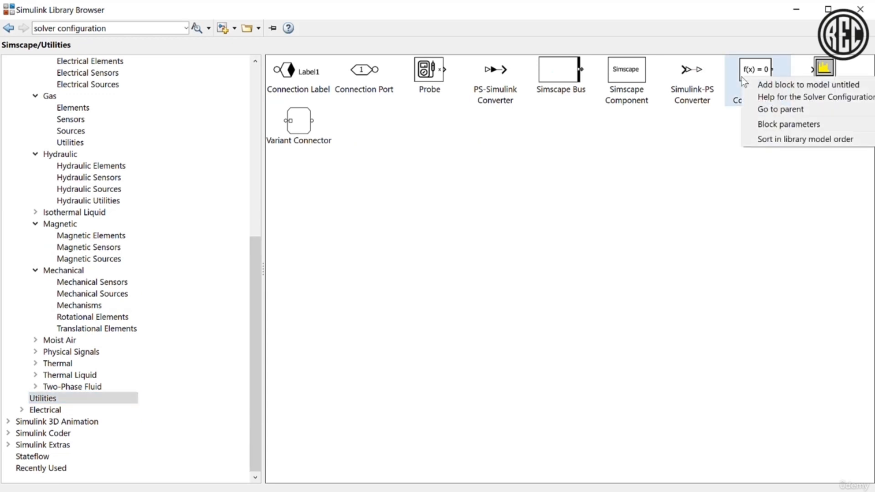
{"action": "left_click", "coordinate": [767, 85]}
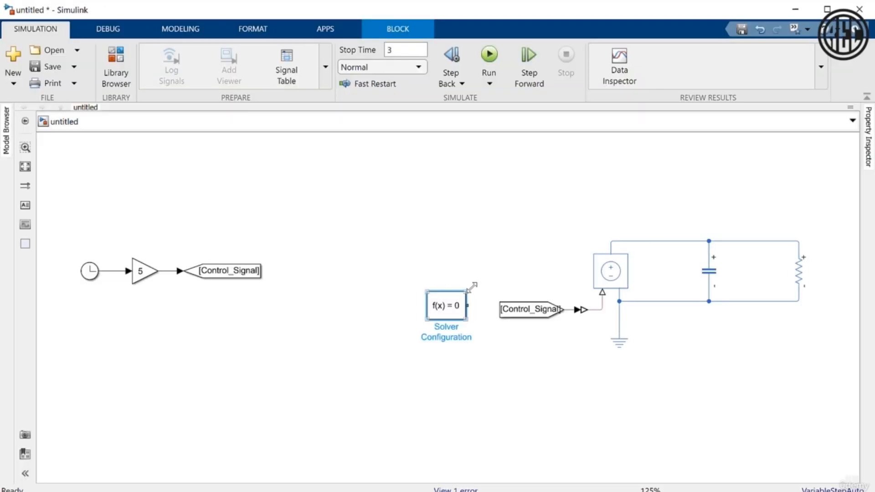
{"action": "mouse_move", "coordinate": [452, 301]}
{"action": "left_mouse_down"}
{"action": "mouse_move", "coordinate": [478, 261]}
{"action": "mouse_move", "coordinate": [476, 227]}
{"action": "mouse_move", "coordinate": [611, 232]}
{"action": "mouse_move", "coordinate": [612, 241]}
{"action": "left_mouse_up"}
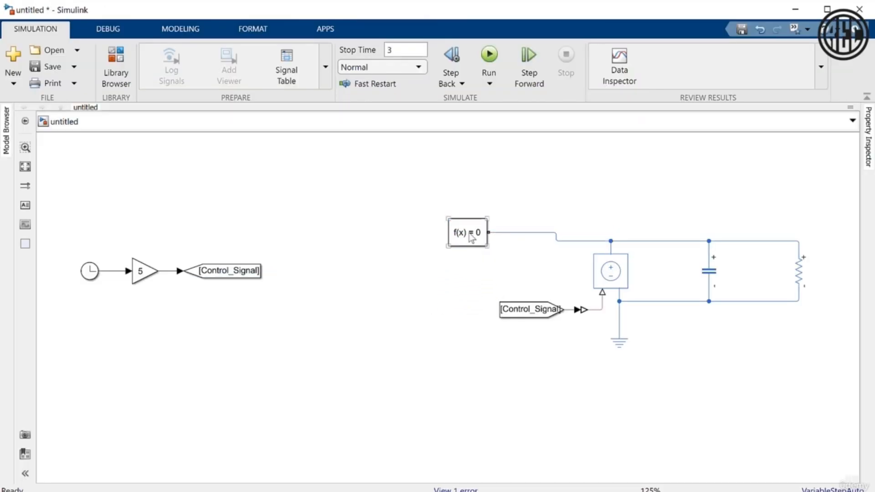
{"action": "left_click_drag", "start_coordinate": [471, 238], "coordinate": [505, 246]}
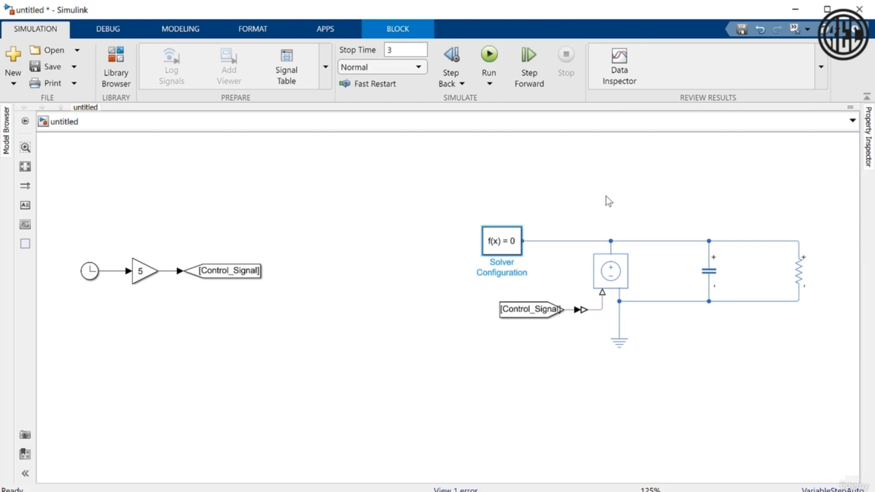
Step: Review the Solver Configuration block's parameters, including the consistency tolerance, and accept them with their default values
{"action": "double_click", "coordinate": [510, 248]}
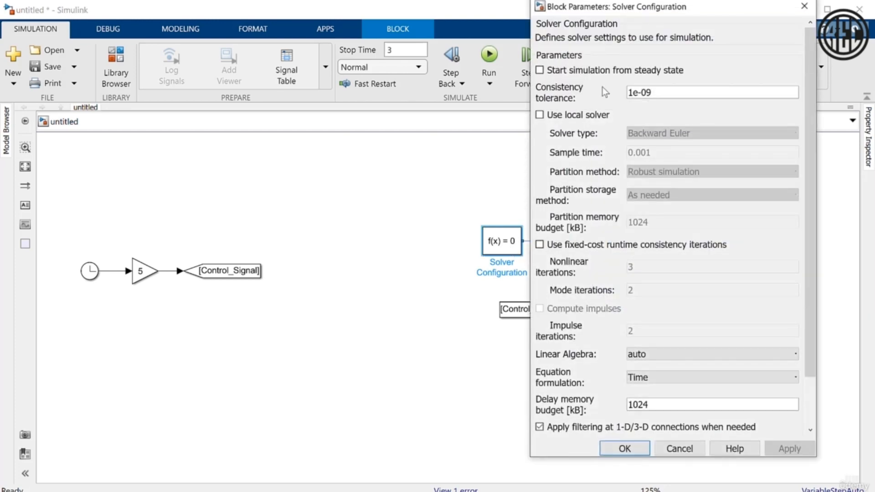
{"action": "left_click_drag", "start_coordinate": [293, 41], "coordinate": [204, 20]}
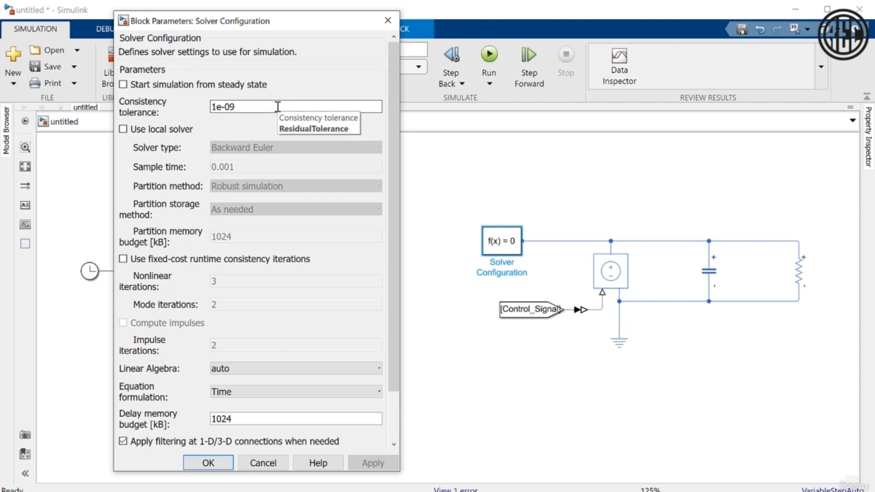
{"action": "scroll", "coordinate": [311, 304], "scroll_direction": "down", "scroll_amount": 2}
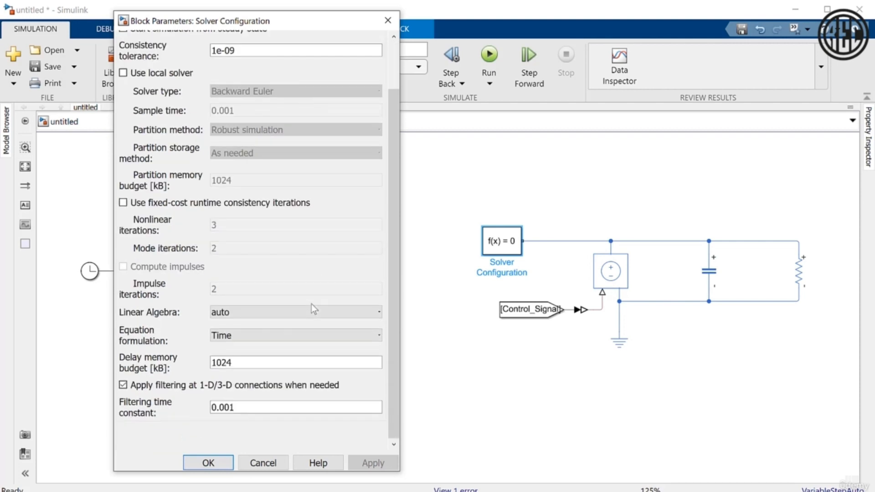
{"action": "scroll", "coordinate": [311, 305], "scroll_direction": "up", "scroll_amount": 2}
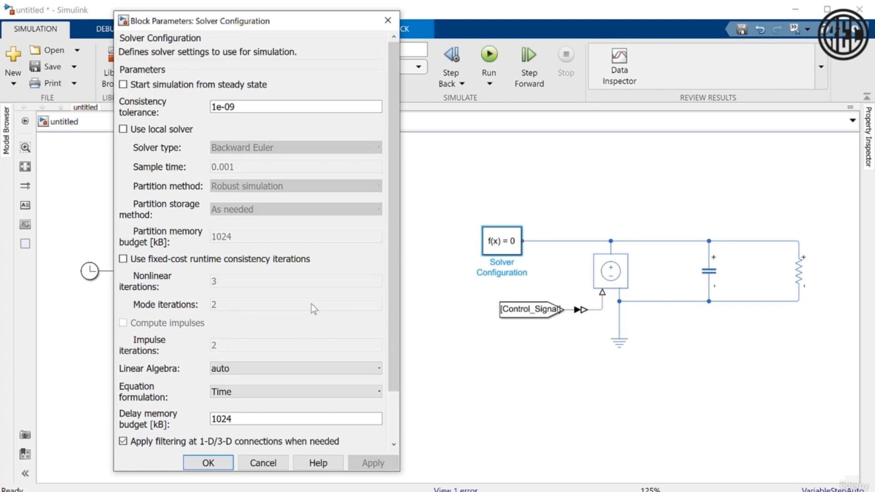
{"action": "scroll", "coordinate": [310, 304], "scroll_direction": "down", "scroll_amount": 2}
{"action": "scroll", "coordinate": [311, 304], "scroll_direction": "up", "scroll_amount": 2}
{"action": "scroll", "coordinate": [212, 302], "scroll_direction": "down", "scroll_amount": 2}
{"action": "scroll", "coordinate": [210, 297], "scroll_direction": "down", "scroll_amount": 1}
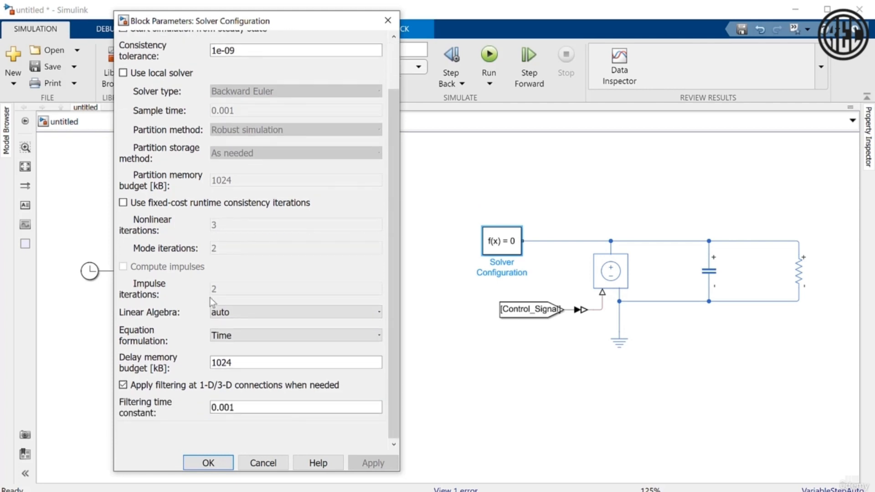
{"action": "scroll", "coordinate": [210, 297], "scroll_direction": "up", "scroll_amount": 3}
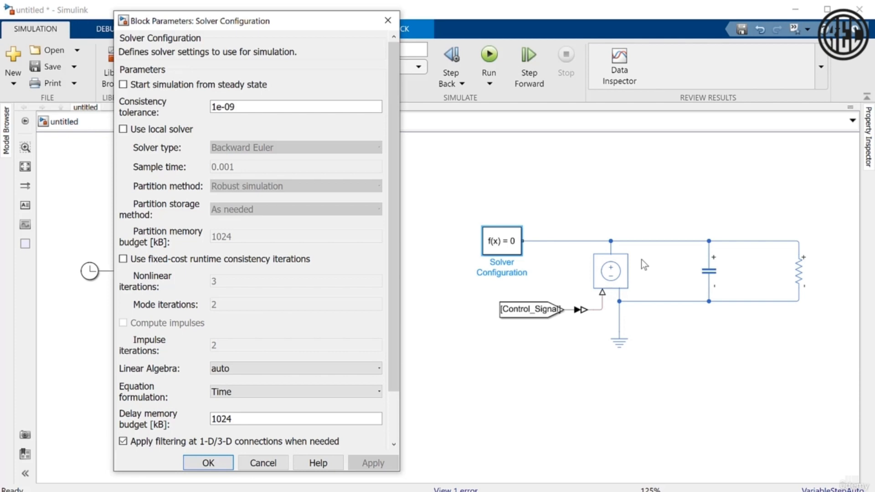
{"action": "double_click", "coordinate": [261, 109]}
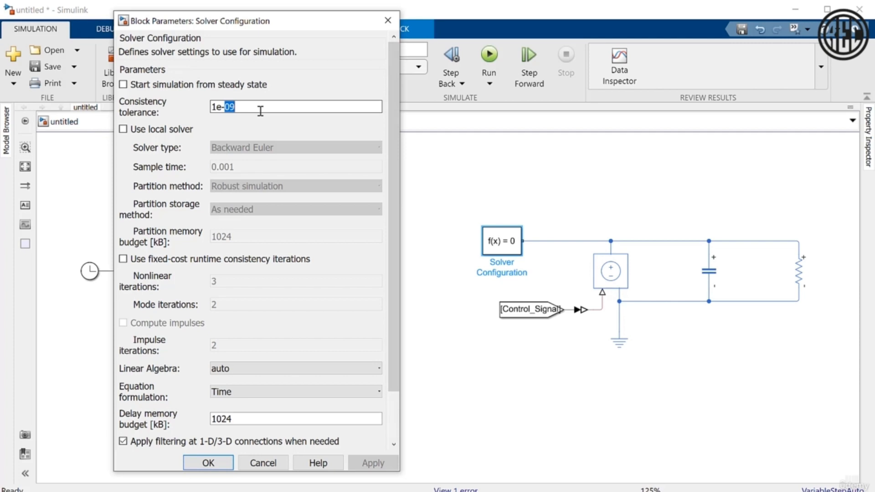
{"action": "left_click", "coordinate": [260, 111]}
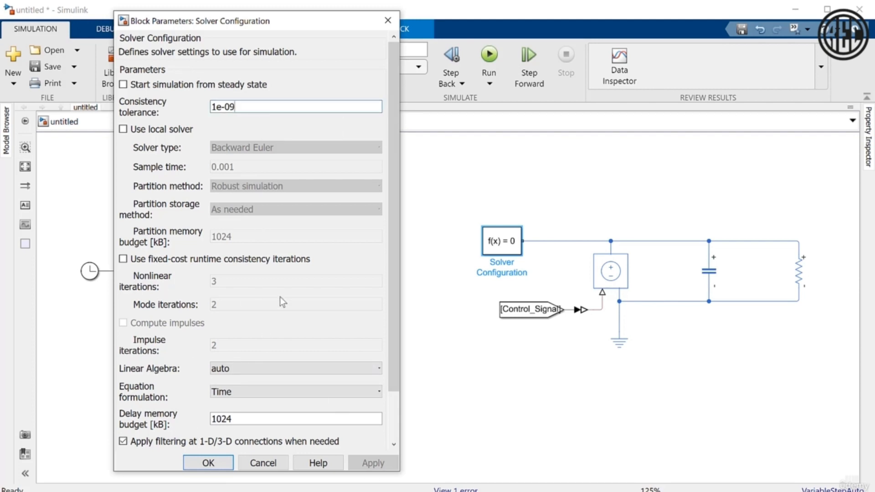
{"action": "left_click", "coordinate": [208, 462]}
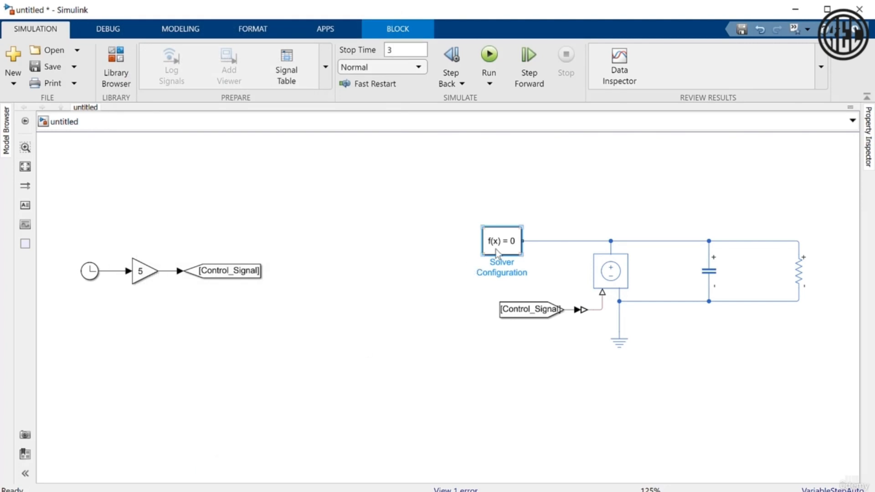
Step: Shift the Solver Configuration block slightly farther from the controlled voltage source, along the circuit's upper wire
{"action": "left_click_drag", "start_coordinate": [497, 253], "coordinate": [479, 252]}
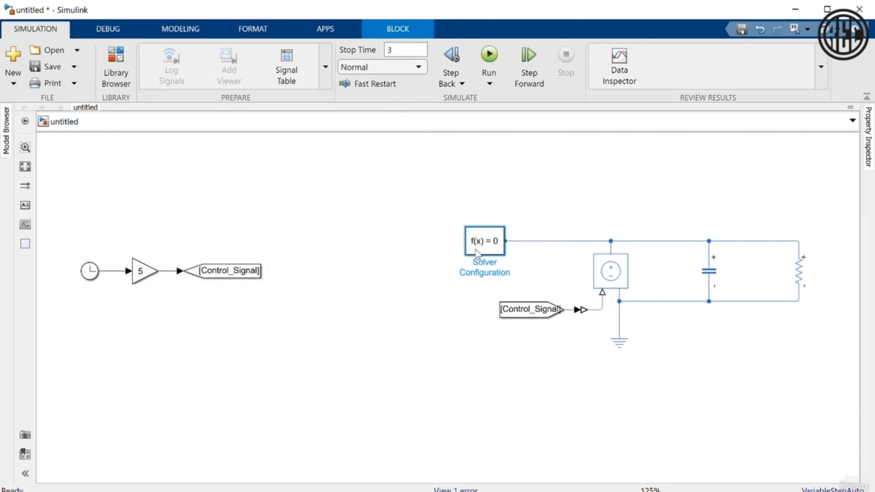
Step: Run the simulation once with the existing stop time, and set the stop time to 1200
{"action": "left_click", "coordinate": [489, 57]}
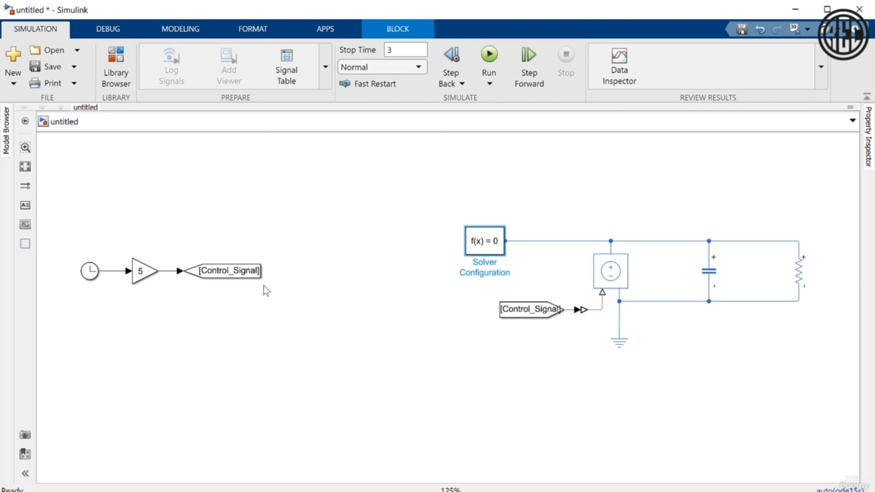
{"action": "left_click", "coordinate": [403, 52]}
{"action": "type", "text": "1200"}
{"action": "key", "text": "BackSpace"}
{"action": "key", "text": "BackSpace"}
{"action": "key", "text": "BackSpace"}
{"action": "key", "text": "BackSpace"}
{"action": "key", "text": "BackSpace"}
{"action": "type", "text": "1200"}
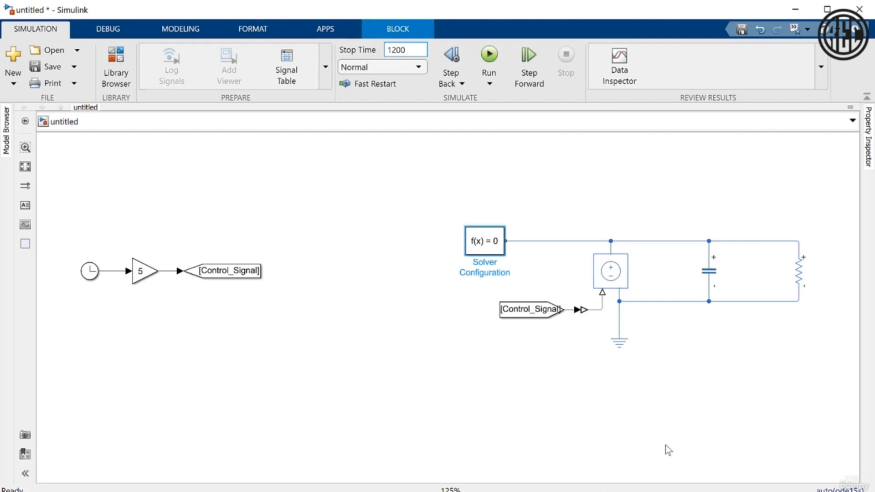
Step: Run the simulation with the stop time of 1200
{"action": "left_click", "coordinate": [490, 56]}
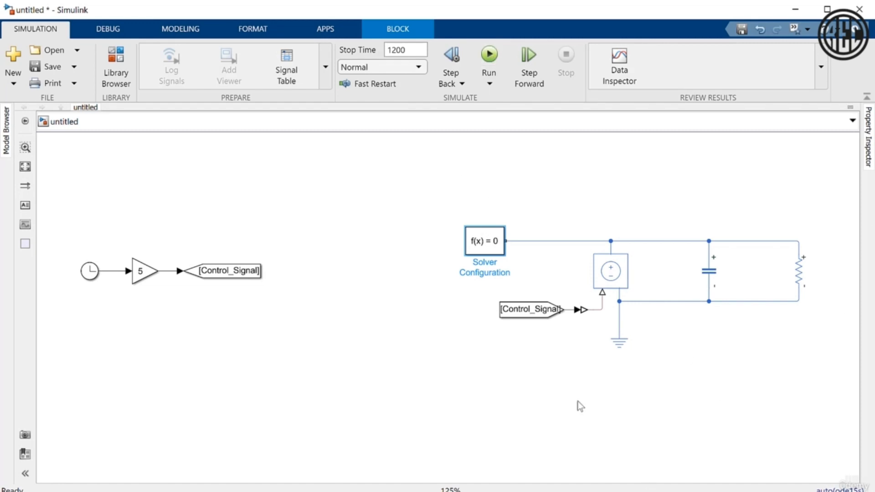
{"action": "left_click", "coordinate": [494, 72]}
{"action": "left_click", "coordinate": [490, 56]}
Step: Set the stop time to 120000 and run the simulation over that extended period
{"action": "left_click", "coordinate": [404, 49]}
{"action": "left_click", "coordinate": [411, 51]}
{"action": "type", "text": "0"}
{"action": "key", "text": "BackSpace"}
{"action": "type", "text": "00"}
{"action": "left_click", "coordinate": [489, 59]}
{"action": "double_click", "coordinate": [424, 44]}
{"action": "left_click_drag", "start_coordinate": [401, 207], "coordinate": [836, 371]}
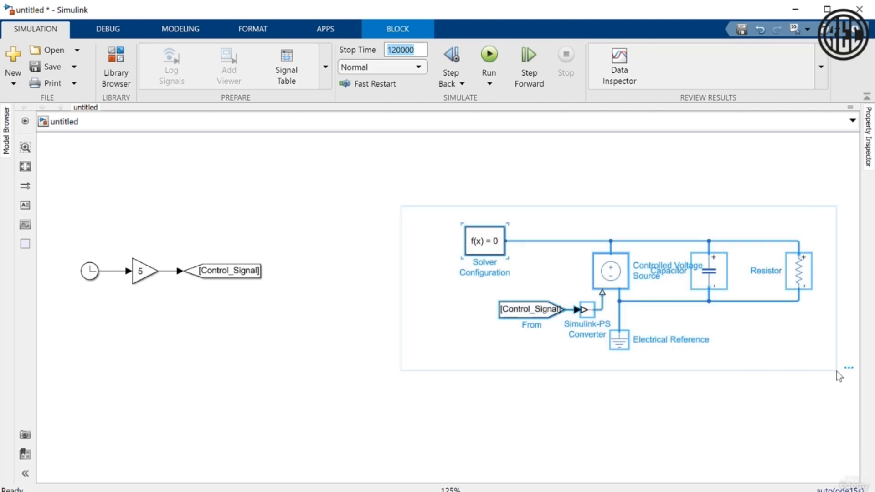
{"action": "left_click", "coordinate": [655, 140]}
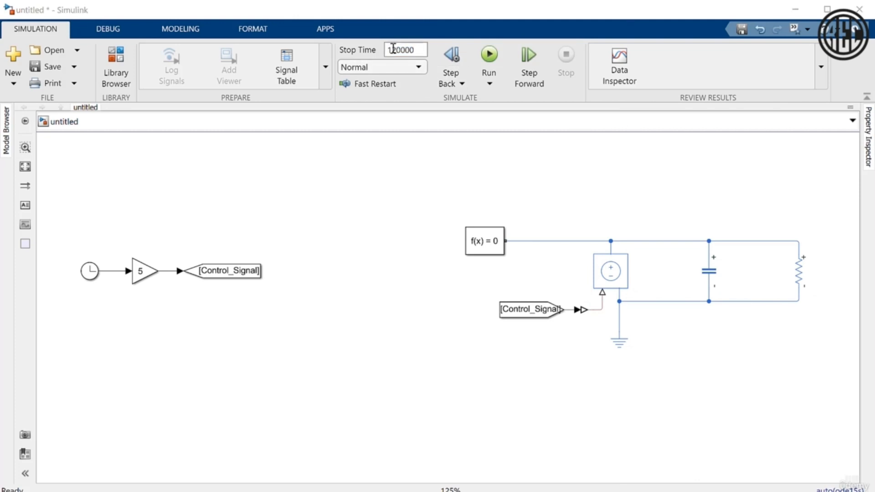
Step: Set the simulation stop time to 20
{"action": "left_click", "coordinate": [415, 48]}
{"action": "left_click", "coordinate": [416, 49]}
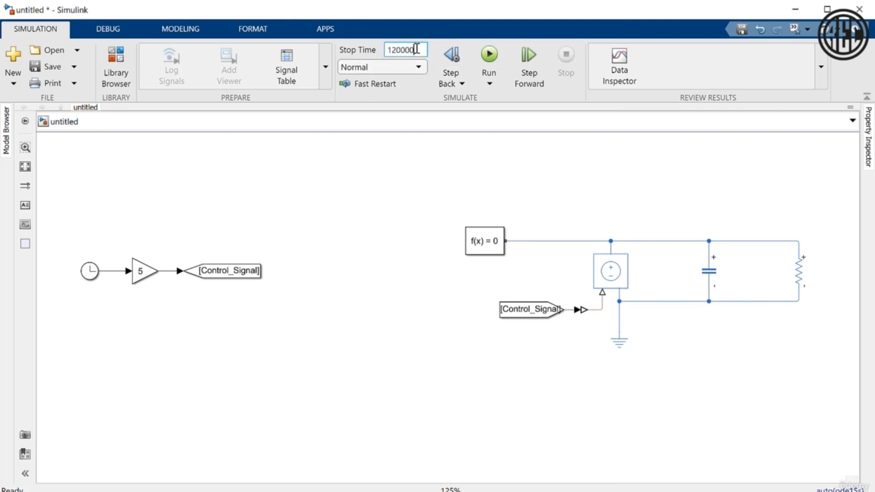
{"action": "key", "text": "BackSpace"}
{"action": "key", "text": "BackSpace"}
{"action": "key", "text": "BackSpace"}
{"action": "key", "text": "BackSpace"}
{"action": "key", "text": "BackSpace"}
{"action": "key", "text": "BackSpace"}
{"action": "type", "text": "20"}
{"action": "key", "text": "BackSpace"}
{"action": "key", "text": "BackSpace"}
{"action": "type", "text": "20"}
Step: Enable simulation pacing at a rate of 1 second of simulation time per wall clock second
{"action": "left_click", "coordinate": [500, 84]}
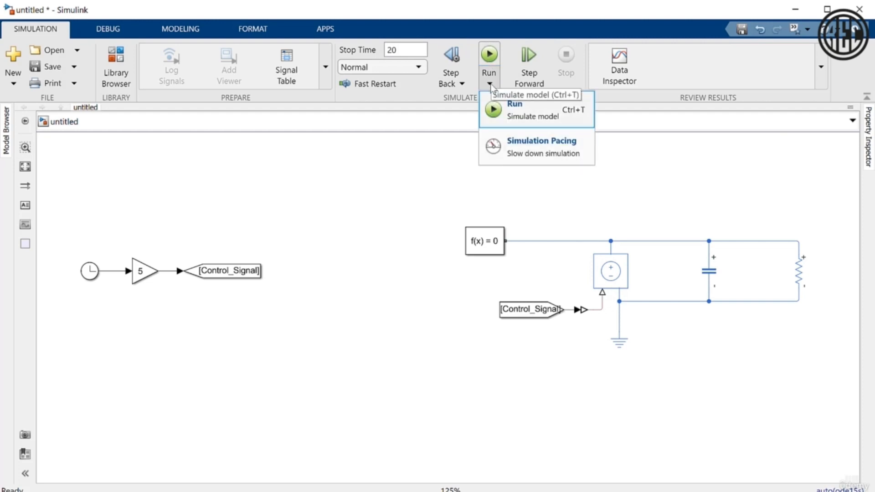
{"action": "left_click", "coordinate": [520, 149]}
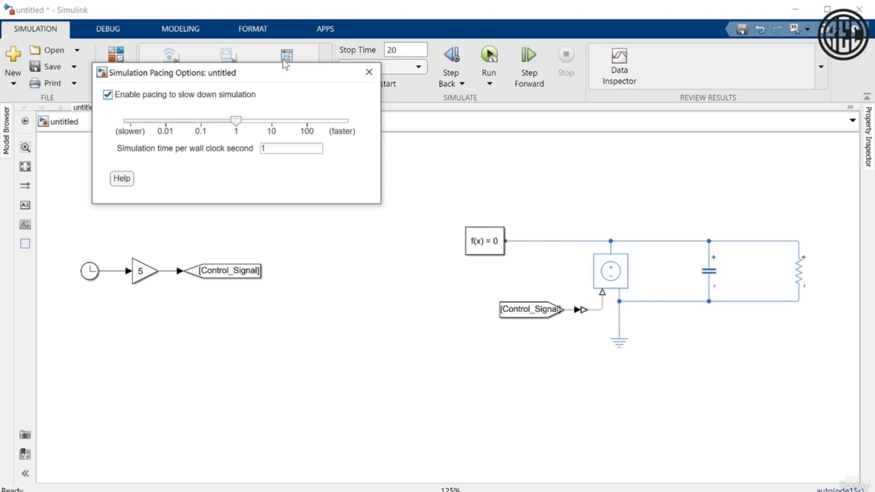
{"action": "left_click_drag", "start_coordinate": [286, 71], "coordinate": [569, 128]}
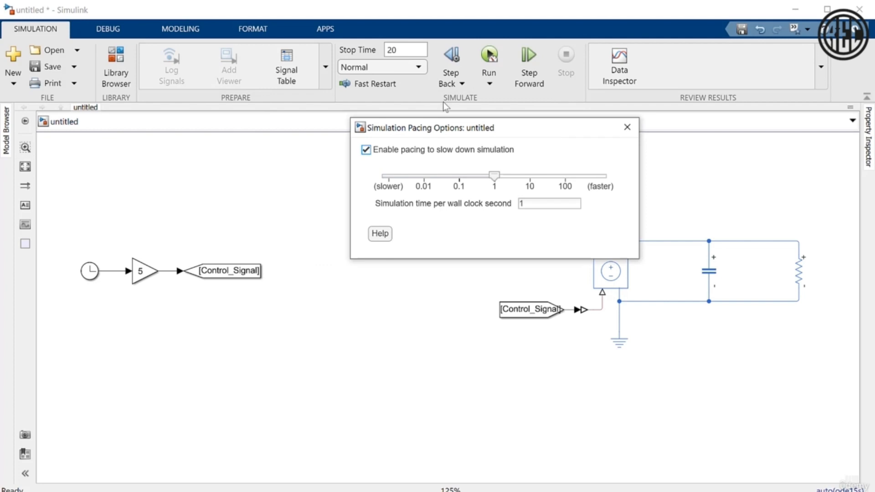
Step: Run the model in paced mode with the stop time of 20
{"action": "left_click", "coordinate": [403, 51]}
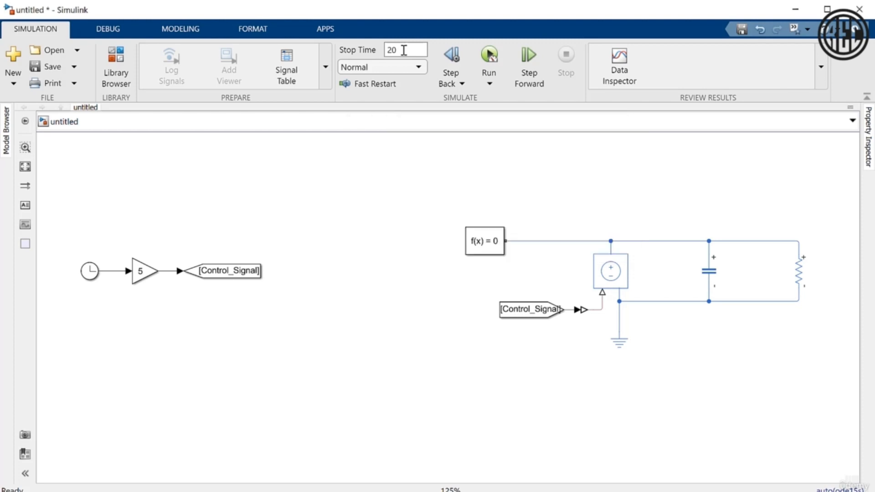
{"action": "left_click", "coordinate": [403, 50]}
{"action": "left_click", "coordinate": [492, 89]}
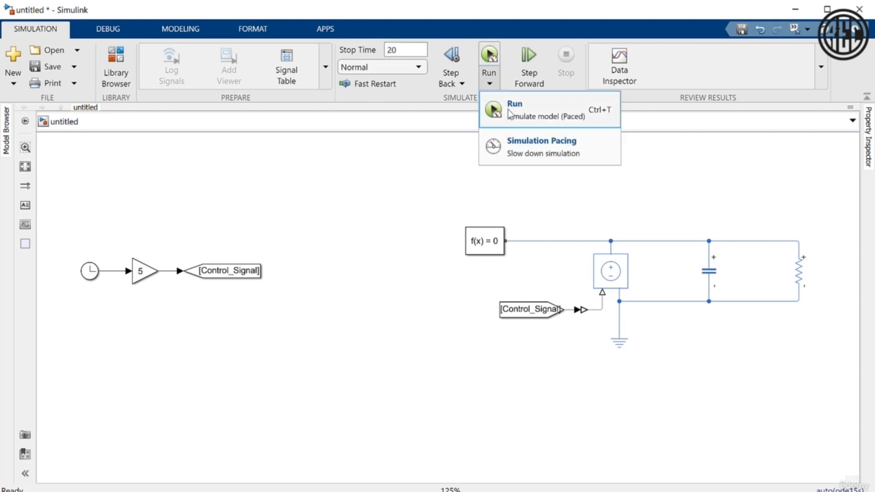
{"action": "left_click", "coordinate": [509, 114]}
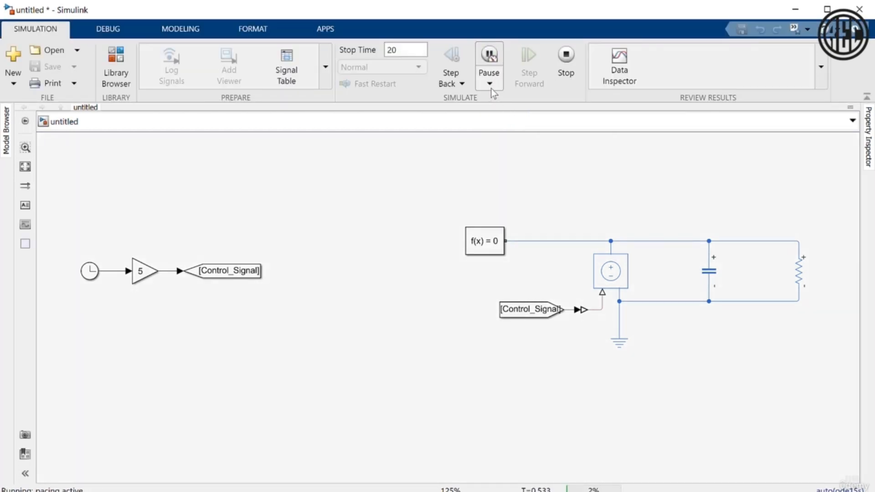
Step: Disable simulation pacing while the model is running and dismiss the pacing options
{"action": "left_click", "coordinate": [491, 88]}
{"action": "left_click", "coordinate": [508, 149]}
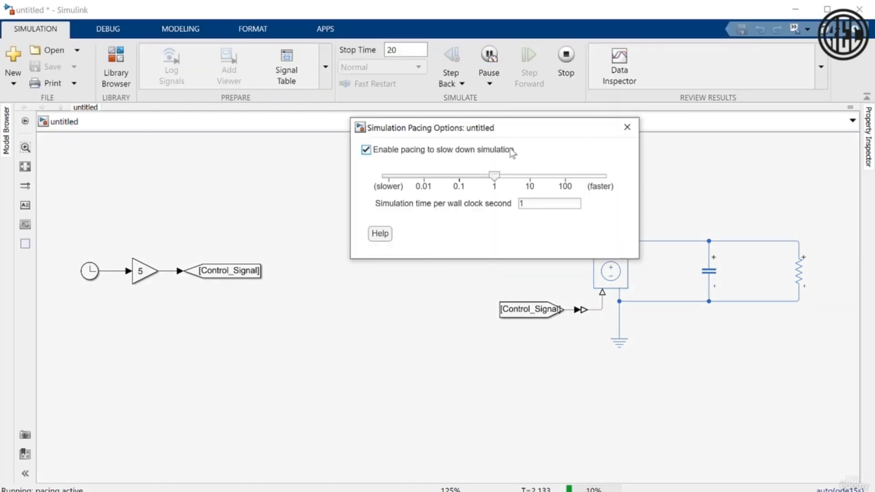
{"action": "left_click", "coordinate": [370, 152]}
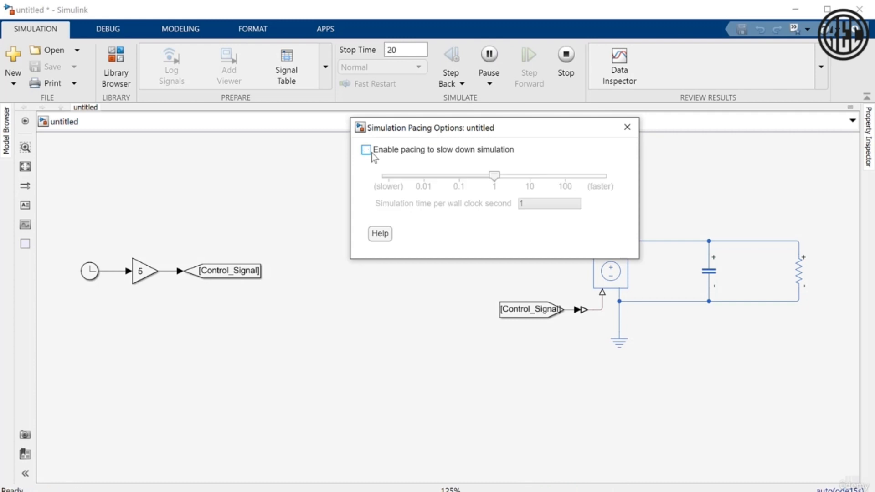
{"action": "left_click", "coordinate": [625, 128]}
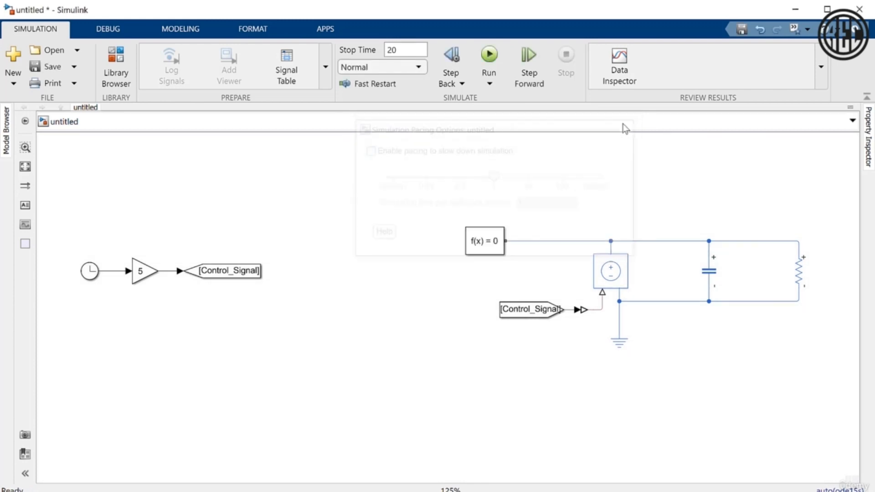
Step: Run the simulation at full speed, without pacing
{"action": "left_click", "coordinate": [489, 56]}
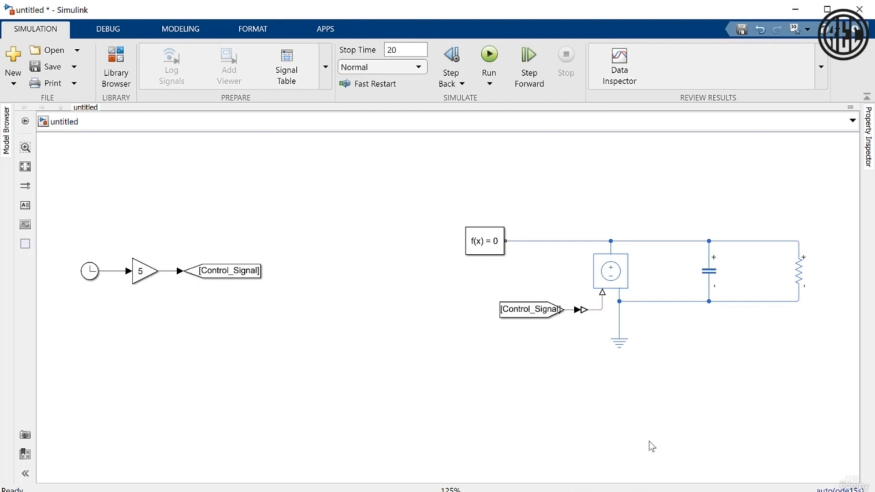
{"action": "left_click", "coordinate": [495, 50]}
{"action": "left_click", "coordinate": [478, 254]}
{"action": "left_click", "coordinate": [477, 257]}
Step: Re-enable pacing to slow down the simulation, keeping the rate of 1 per wall clock second
{"action": "left_click", "coordinate": [498, 90]}
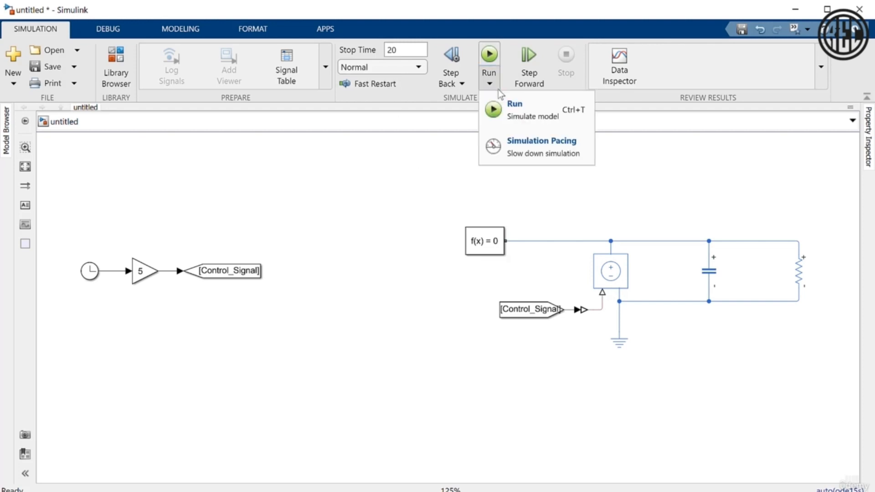
{"action": "left_click", "coordinate": [519, 148]}
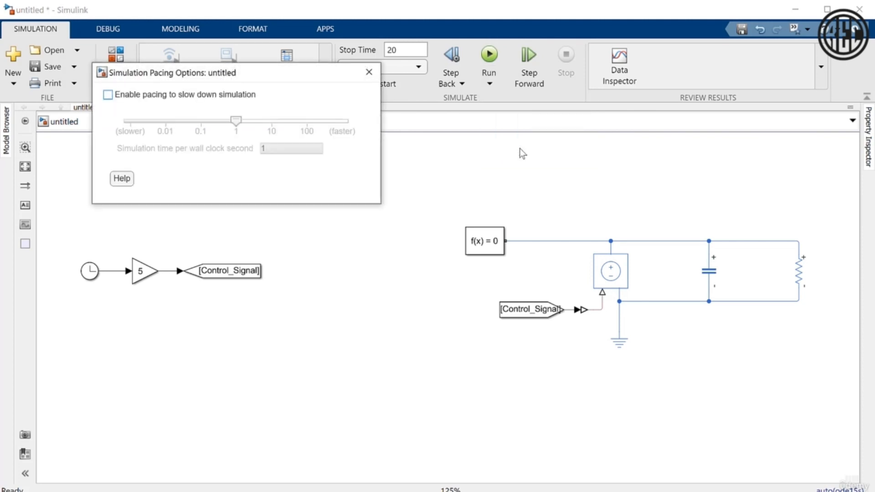
{"action": "left_click", "coordinate": [107, 95]}
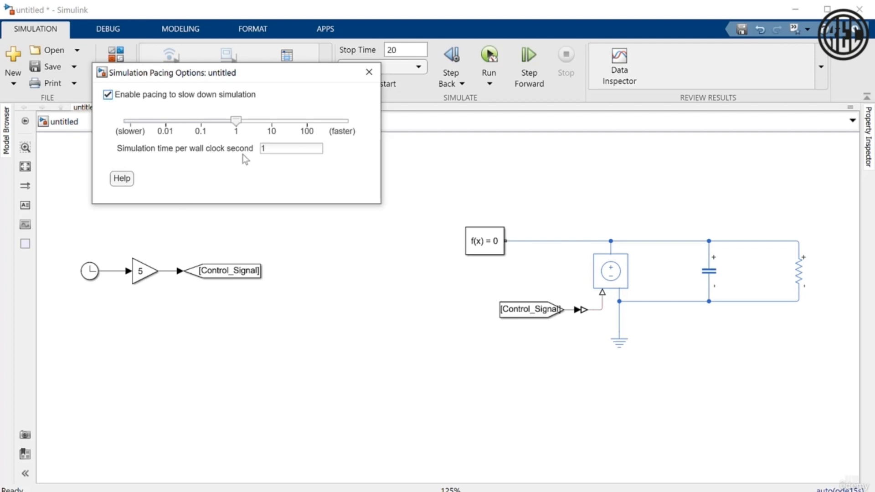
{"action": "left_click", "coordinate": [369, 72]}
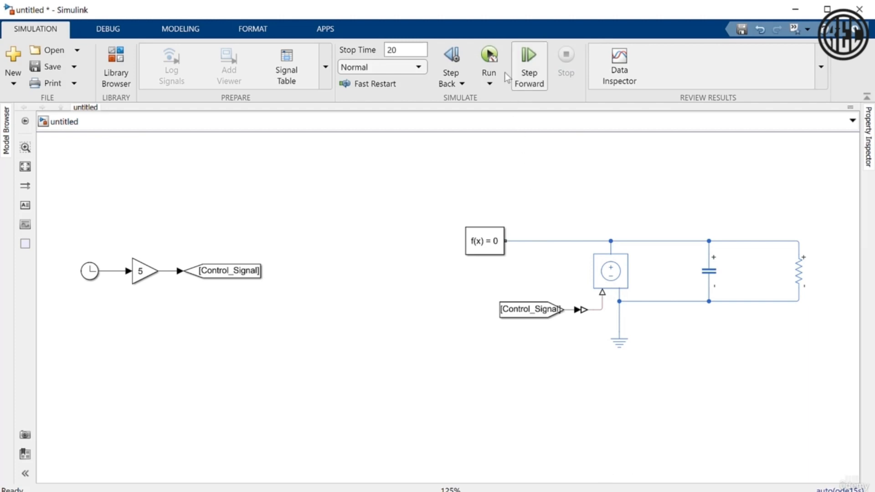
Step: Start the paced simulation again and pause it partway through the run
{"action": "left_click", "coordinate": [490, 55]}
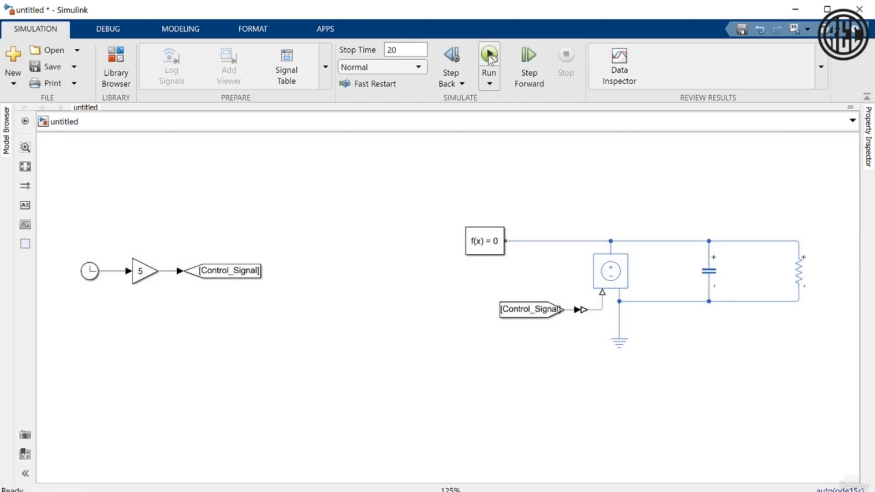
{"action": "left_click", "coordinate": [489, 55]}
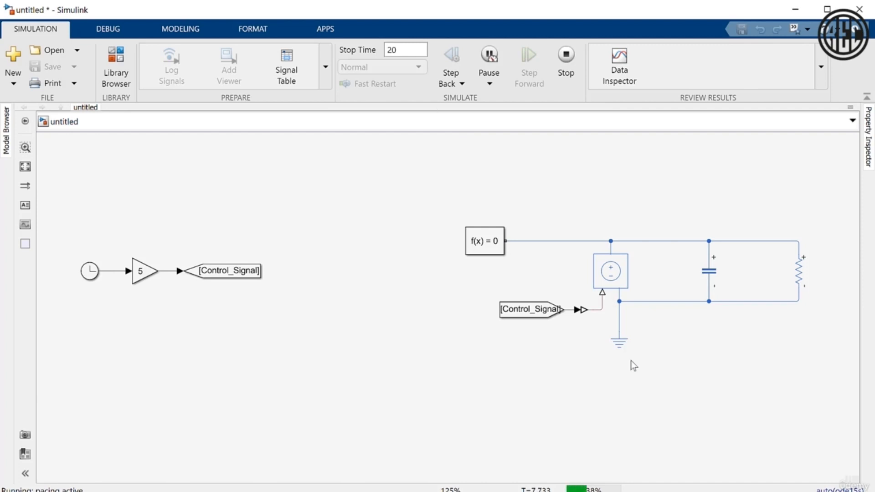
{"action": "left_click", "coordinate": [491, 64]}
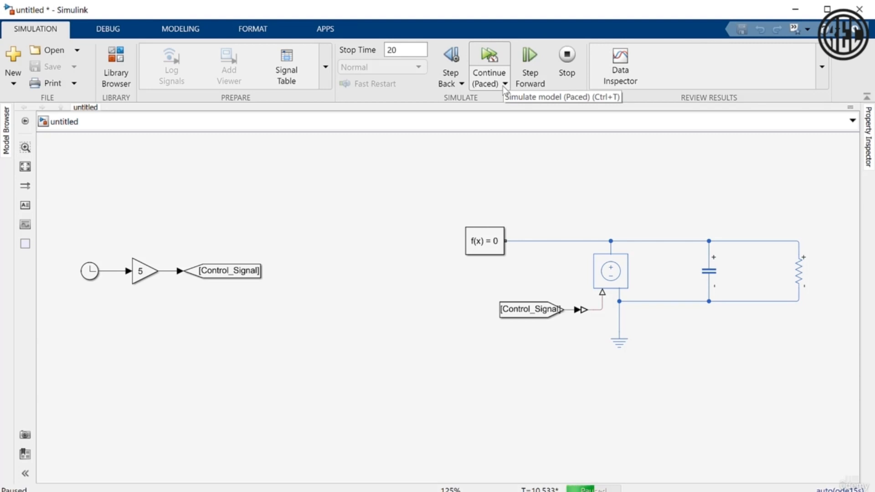
{"action": "left_click", "coordinate": [416, 49]}
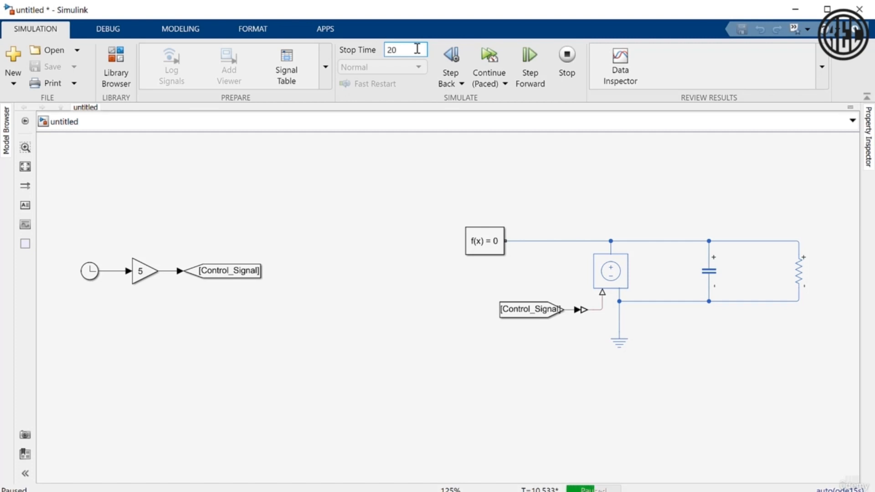
Step: Turn off simulation pacing for the paused run and dismiss the pacing options
{"action": "left_click", "coordinate": [505, 84]}
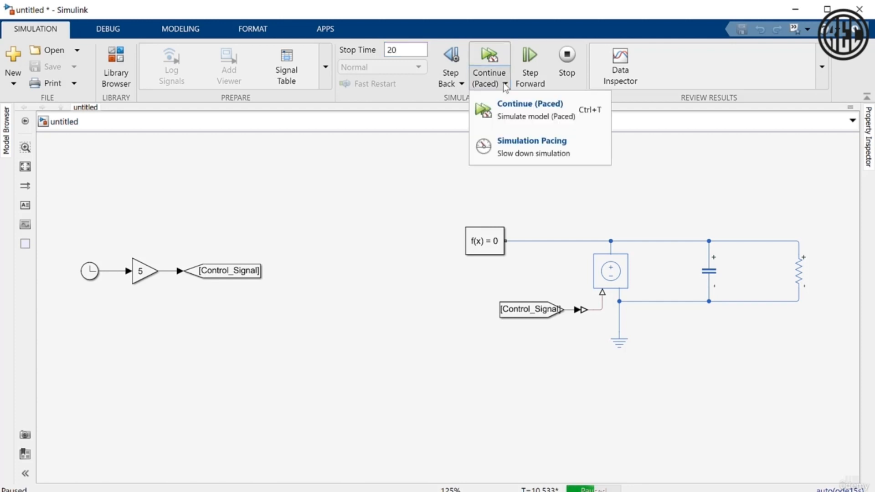
{"action": "left_click", "coordinate": [518, 155]}
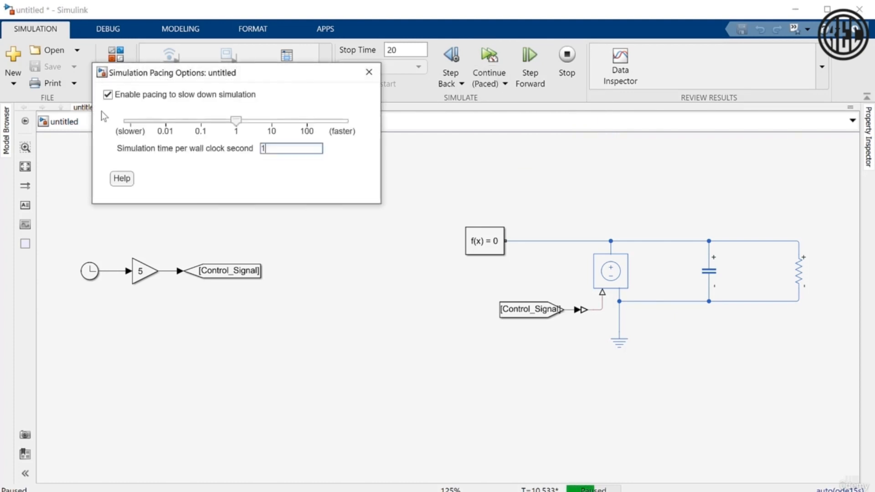
{"action": "left_click", "coordinate": [108, 94]}
{"action": "left_click", "coordinate": [369, 72]}
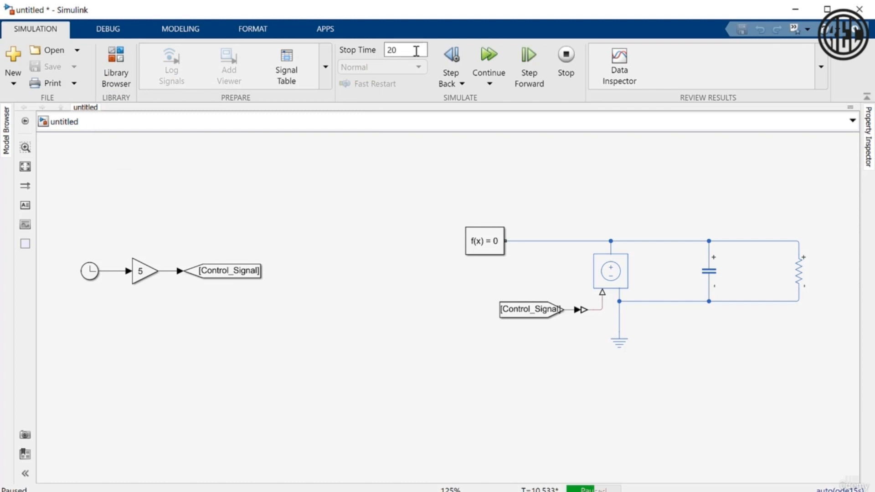
Step: Set the stop time to 1200 and stop the paused simulation
{"action": "left_click", "coordinate": [416, 50]}
{"action": "type", "text": "1200"}
{"action": "left_click", "coordinate": [566, 56]}
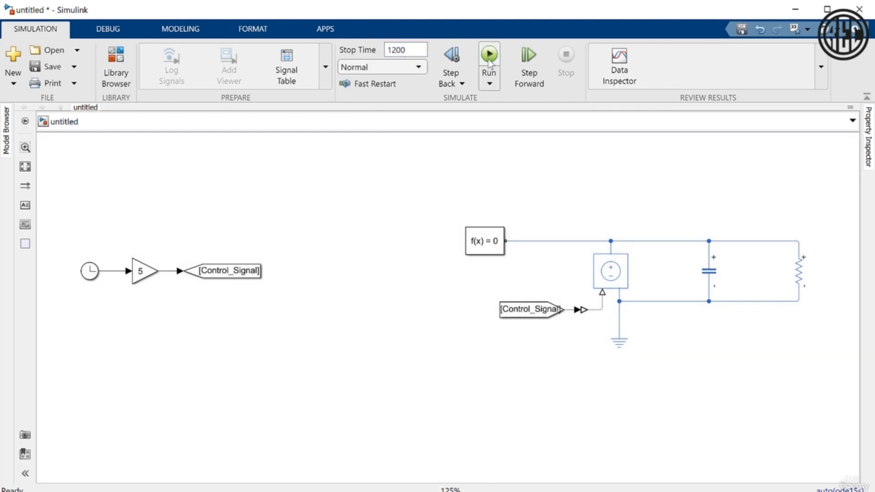
Step: Run the complete RC circuit simulation afresh with pacing off and a stop time of 1200
{"action": "left_click", "coordinate": [489, 57]}
{"action": "left_click_drag", "start_coordinate": [413, 168], "coordinate": [834, 353]}
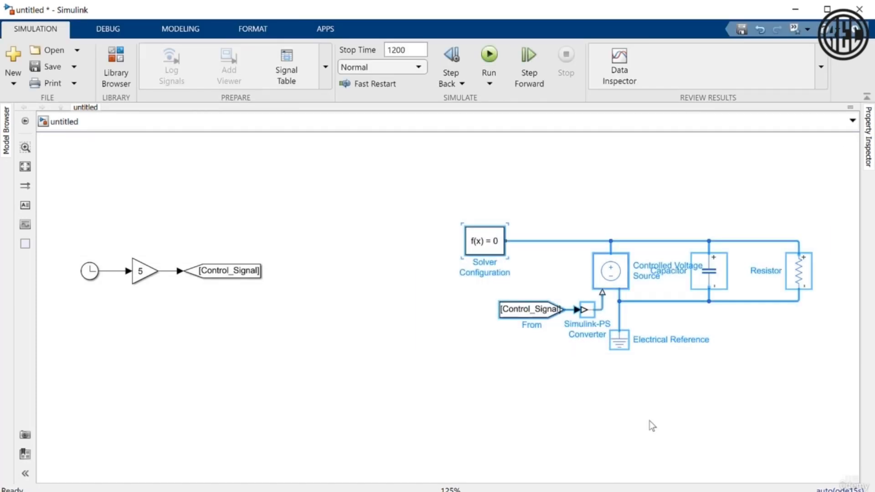
{"action": "left_click", "coordinate": [650, 420]}
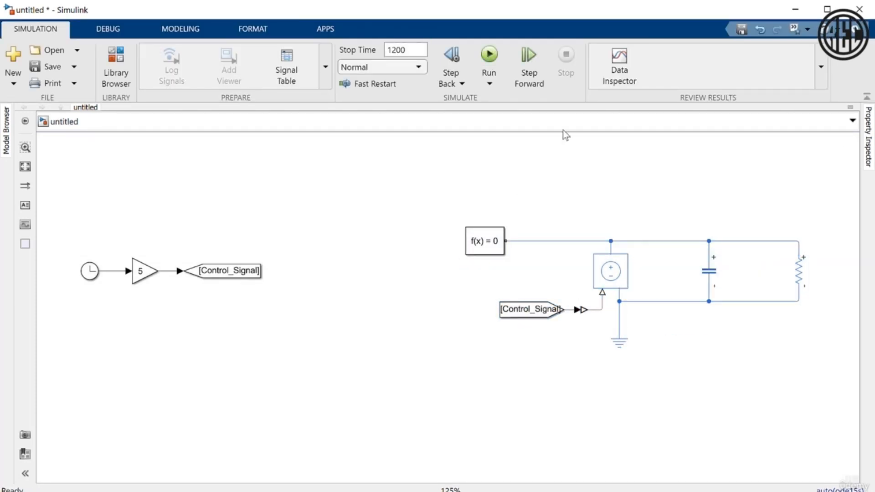